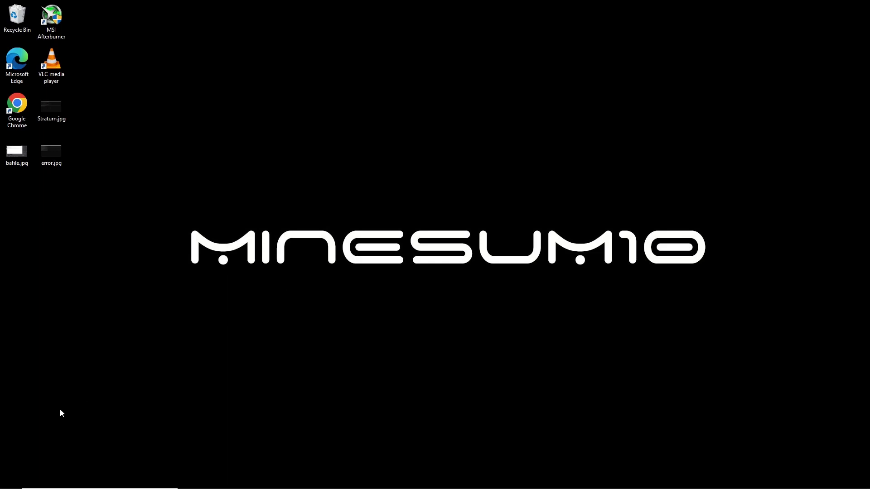
Step: Turn off real-time protection in the Virus & threat protection settings of Windows Security
left_click(11, 480)
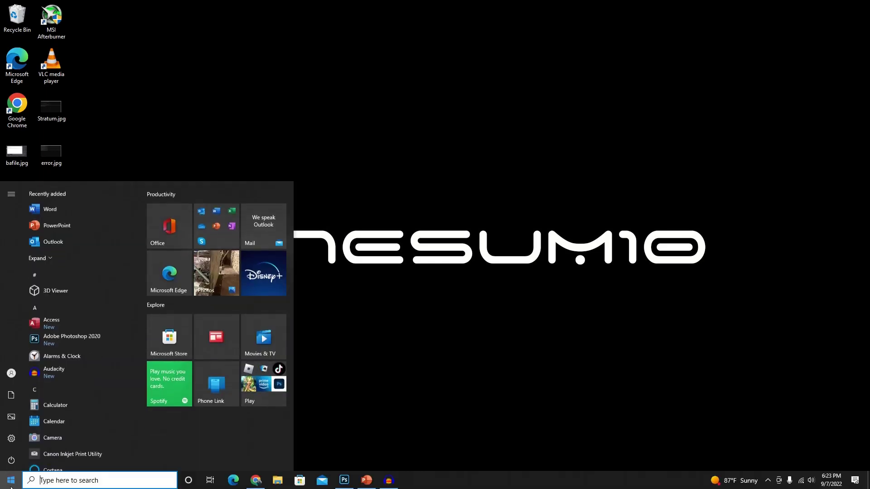
left_click(12, 441)
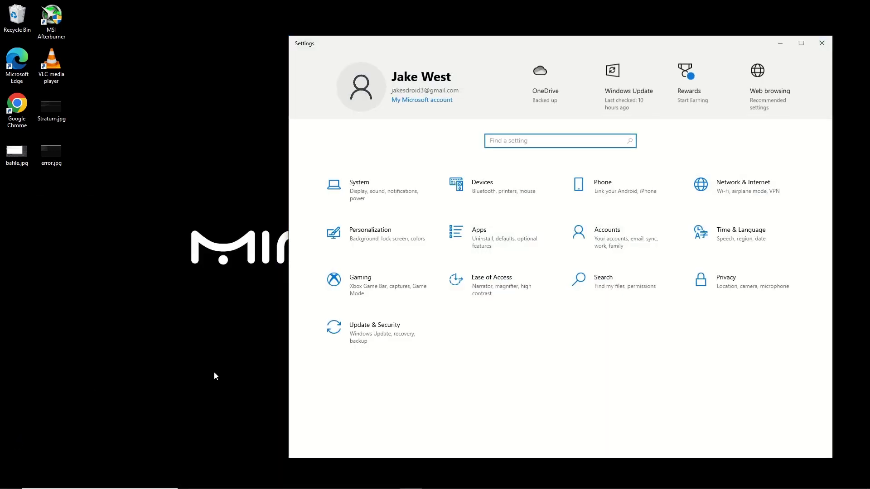
left_click(386, 334)
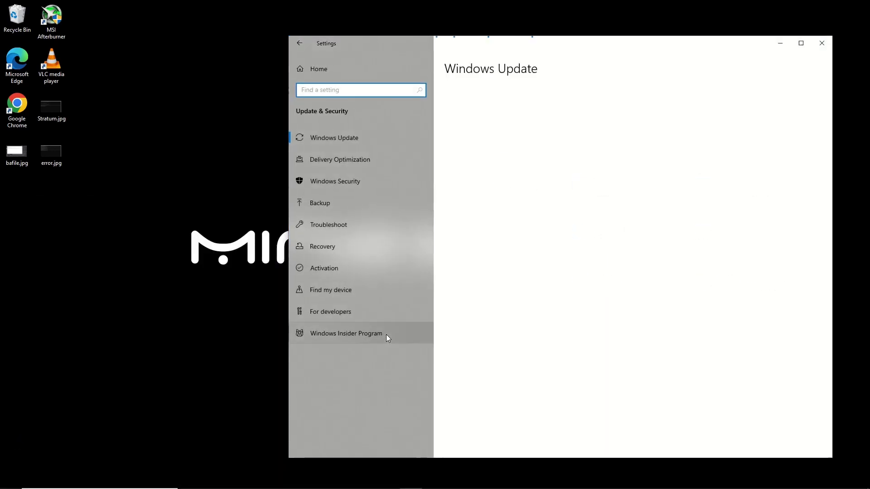
left_click(367, 183)
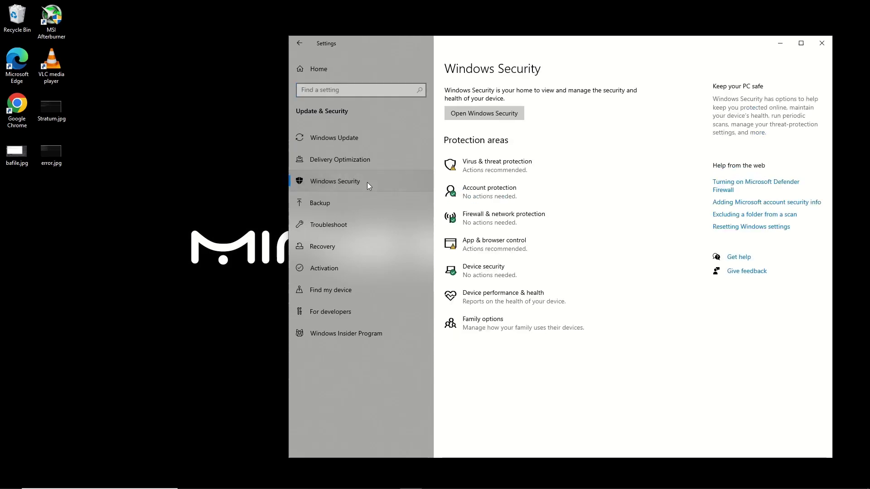
left_click(507, 165)
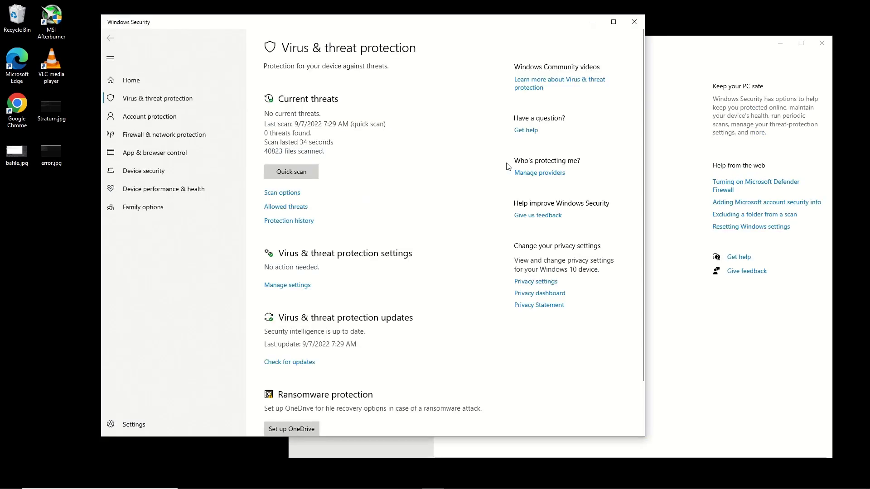
left_click(284, 289)
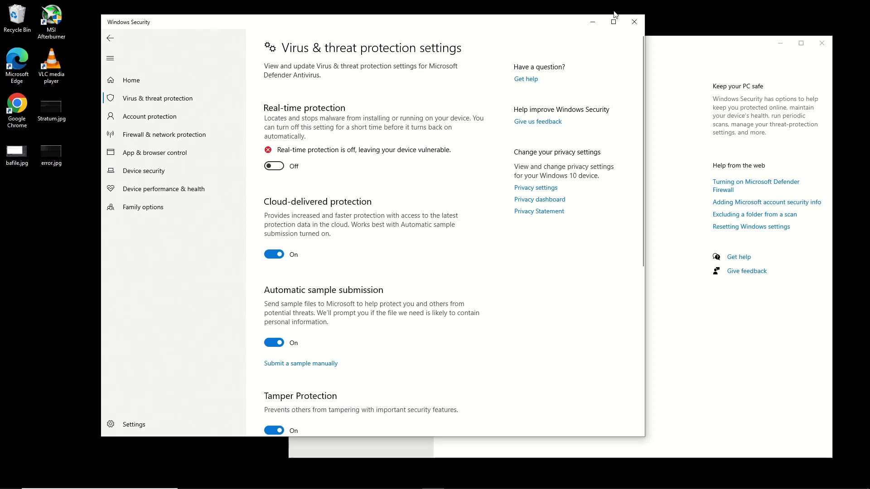
left_click(593, 22)
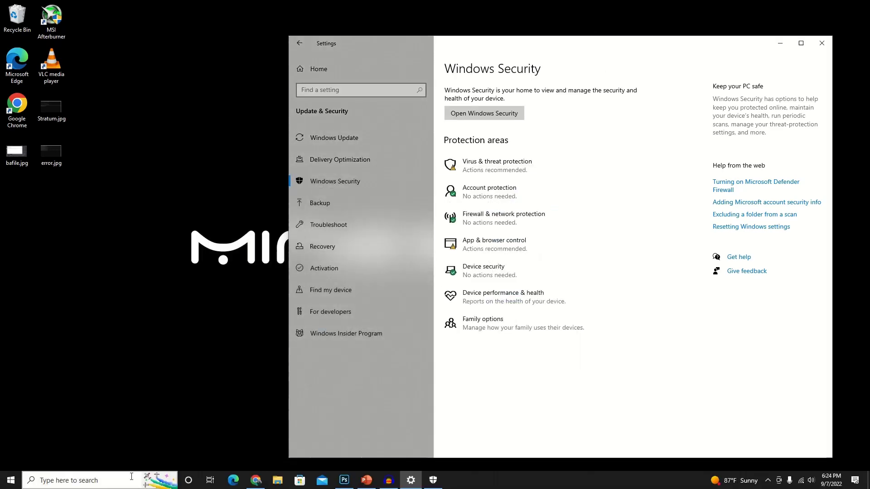
Step: Switch to Chrome and review the BzMiner site and the v11.0.2 GitHub release page from its release notes to its assets
left_click(255, 486)
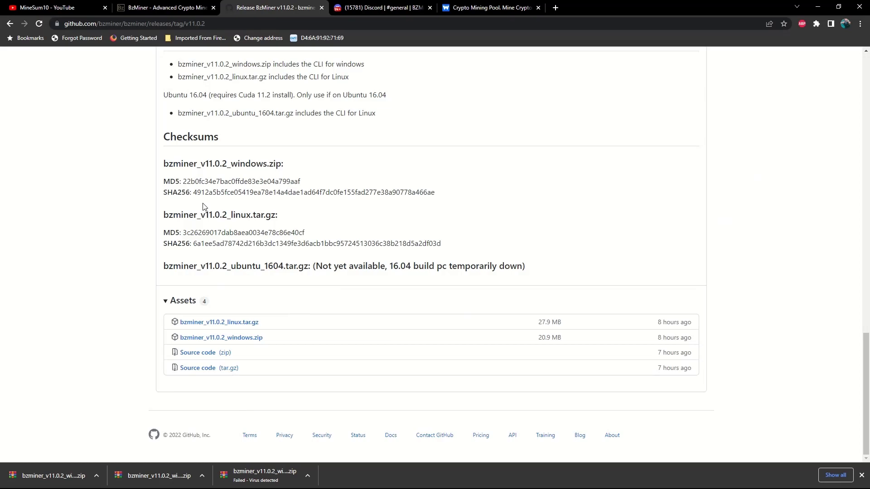
left_click(68, 7)
left_click(152, 6)
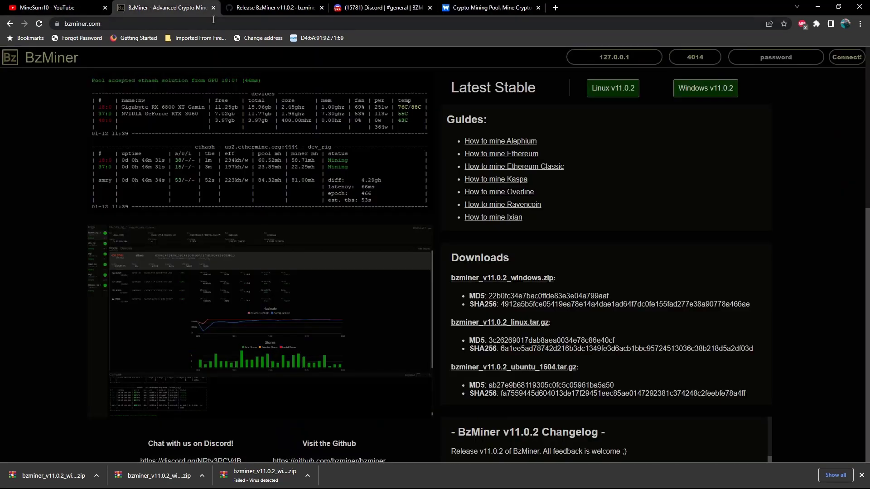
left_click(259, 8)
scroll(336, 281, "up", 5)
scroll(338, 255, "up", 15)
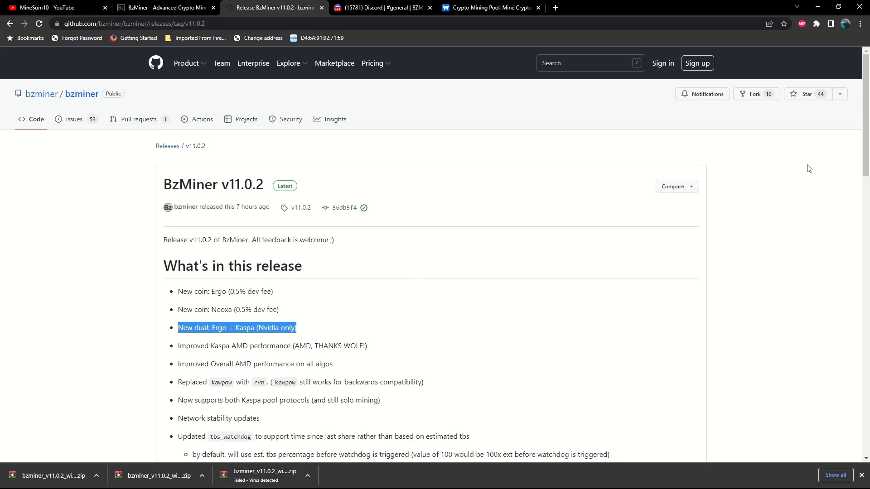
left_click_drag(868, 125, 864, 427)
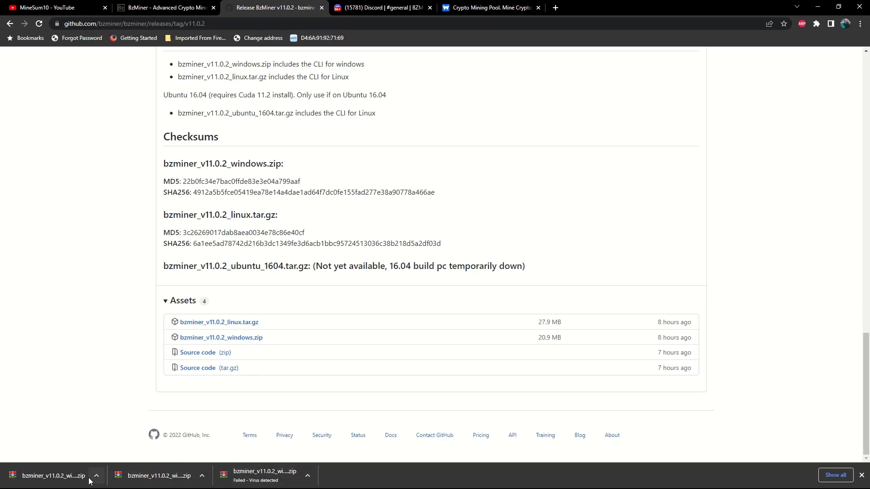
Step: Download bzminer_v11.0.2_windows.zip from the release assets and close the Settings window
left_click(247, 338)
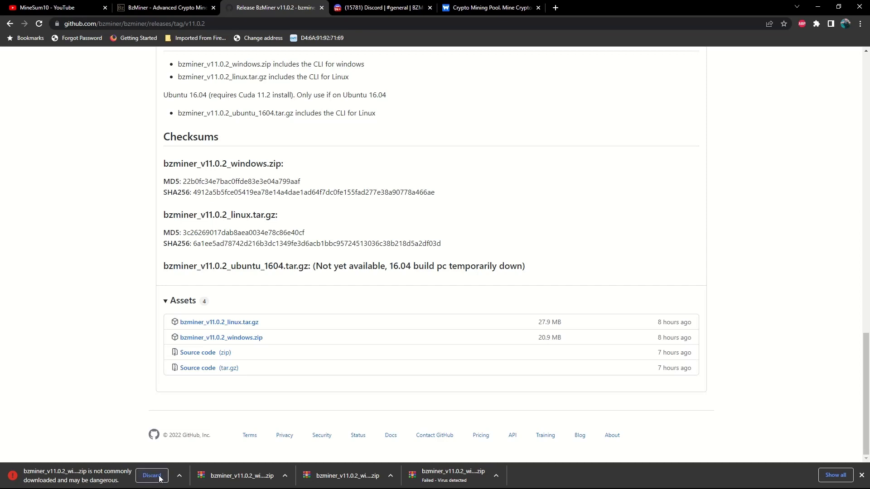
left_click(179, 476)
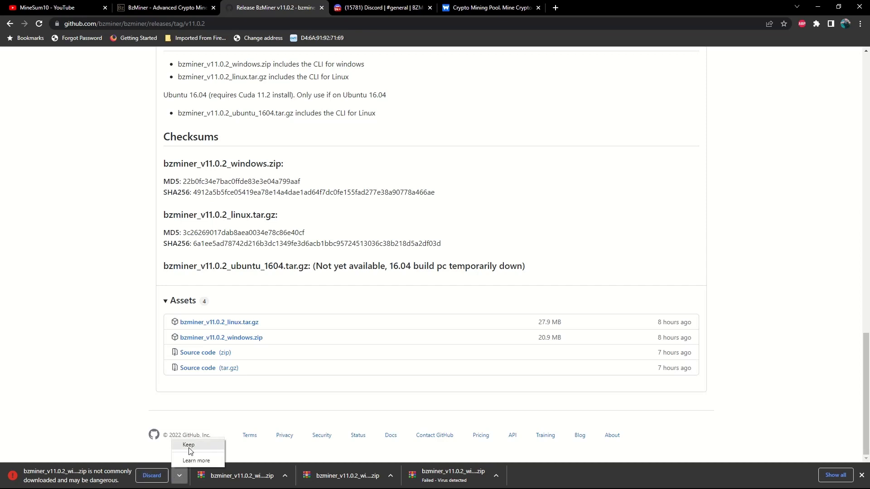
left_click(113, 374)
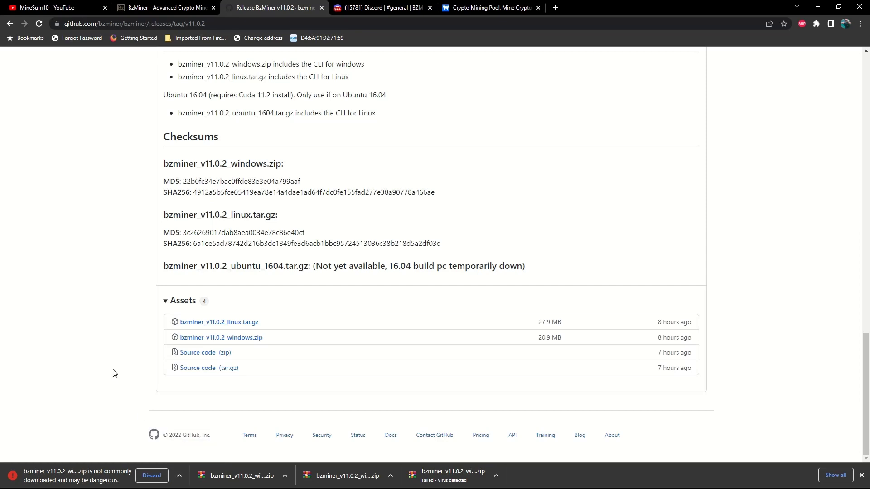
left_click(817, 6)
left_click(821, 44)
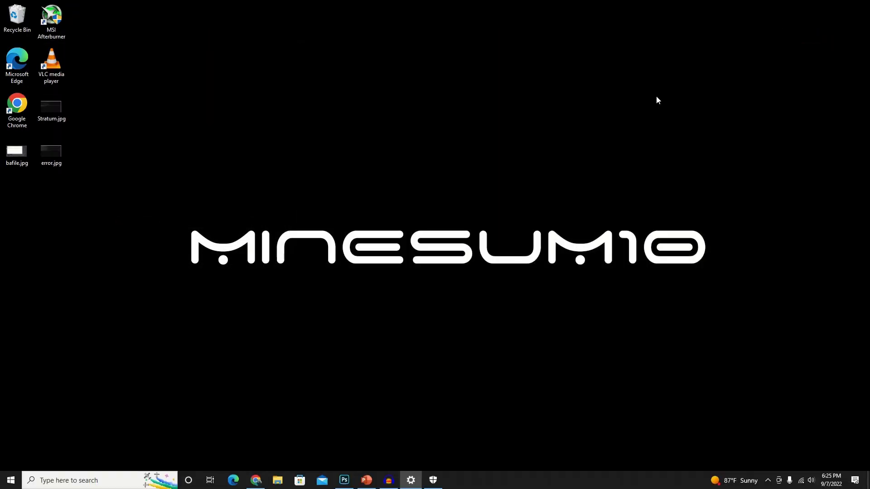
Step: Switch to File Explorer and open the bzminer_v11.0.2_windows folder inside the BZminer folder in Downloads
left_click(279, 481)
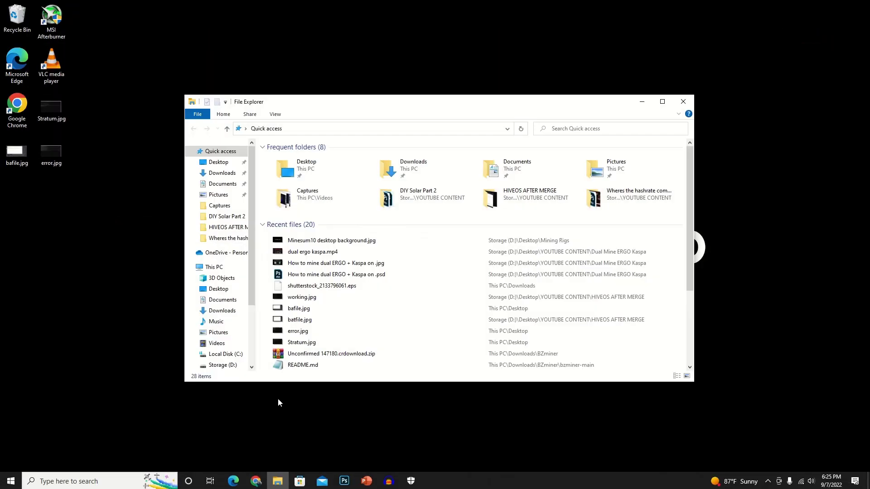
left_click(222, 173)
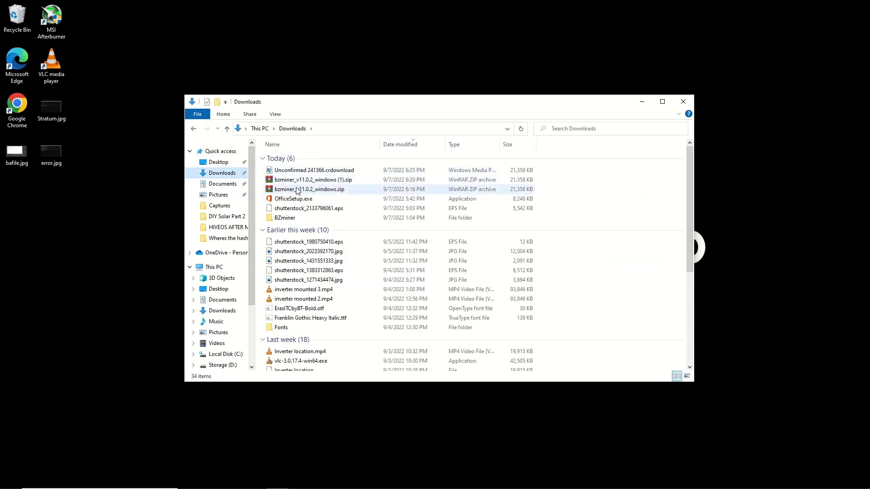
double_click(294, 220)
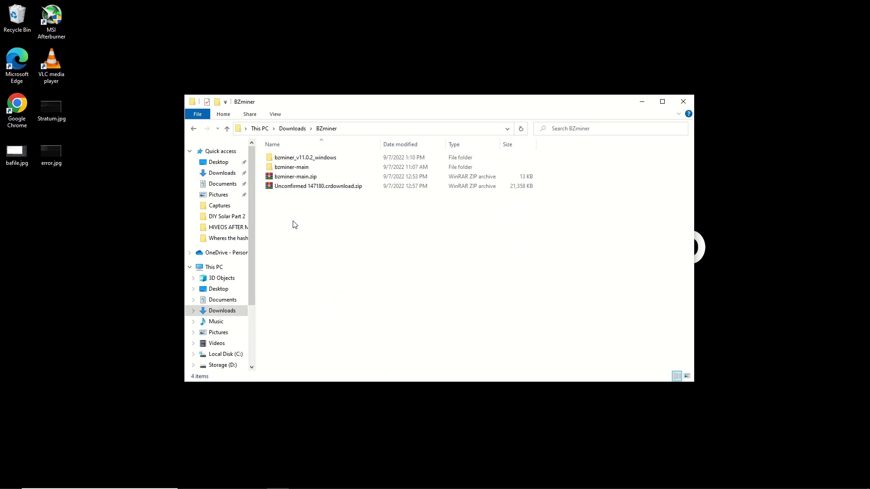
right_click(298, 180)
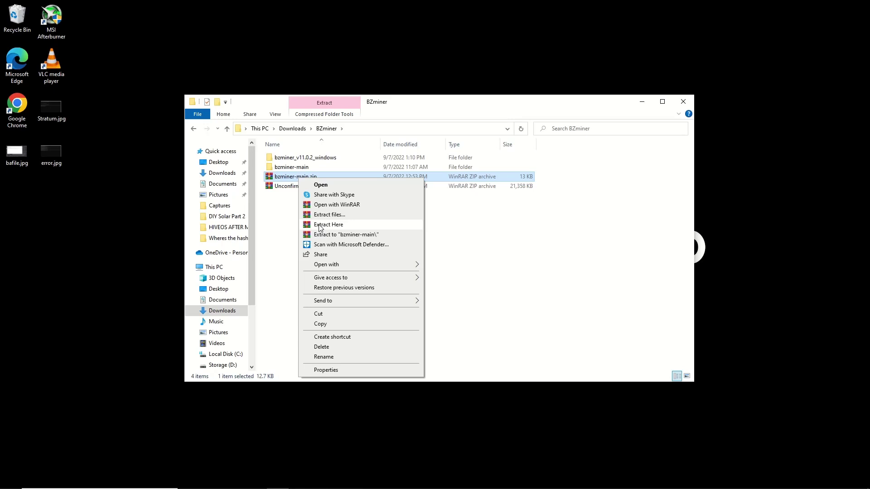
left_click(266, 232)
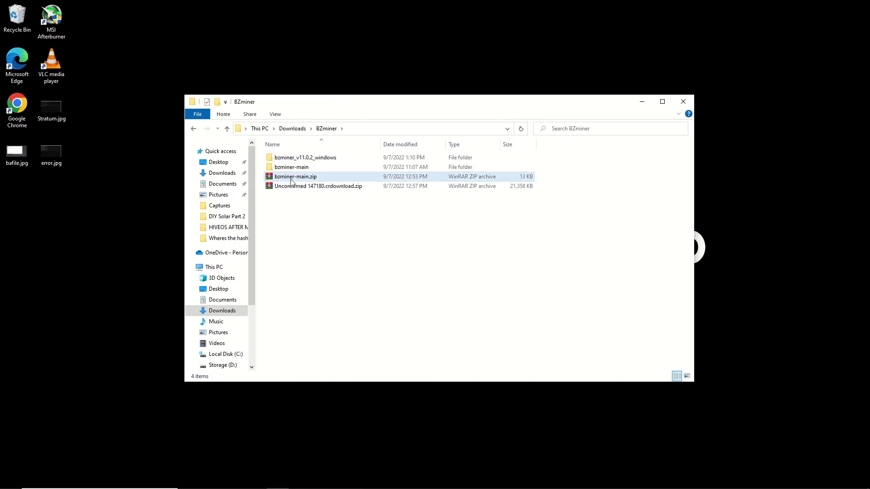
double_click(319, 162)
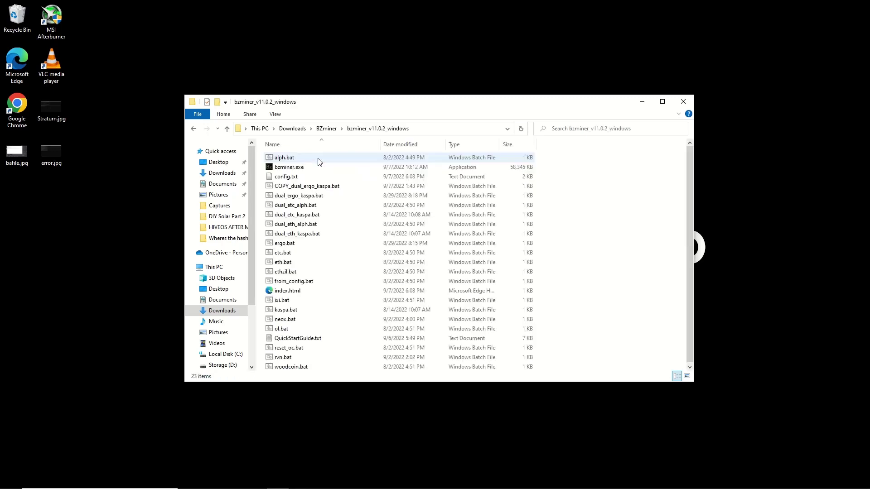
Step: Open dual_ergo_kaspa.bat for editing and select the Ergo wallet placeholder in the pool command line
right_click(306, 198)
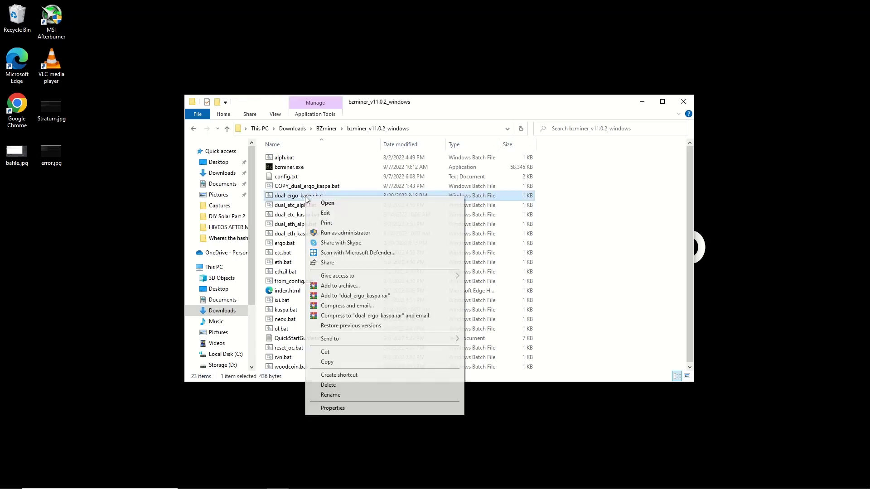
left_click(324, 213)
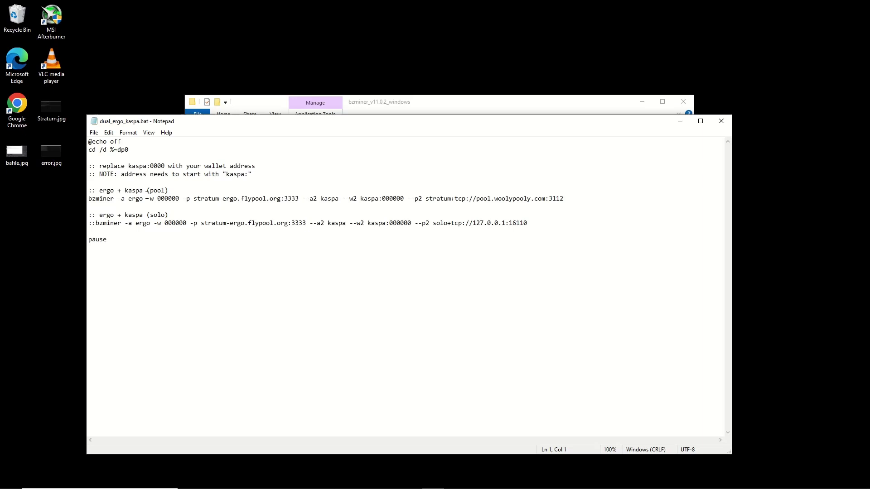
left_click_drag(157, 199, 178, 194)
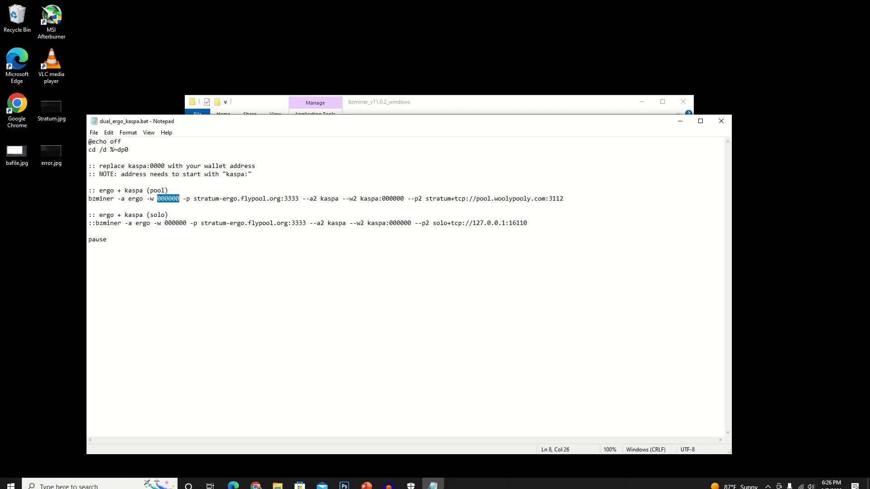
Step: Switch to Chrome and look up the Ergo PPLNS pool connection addresses on WoolyPooly
mouse_move(433, 485)
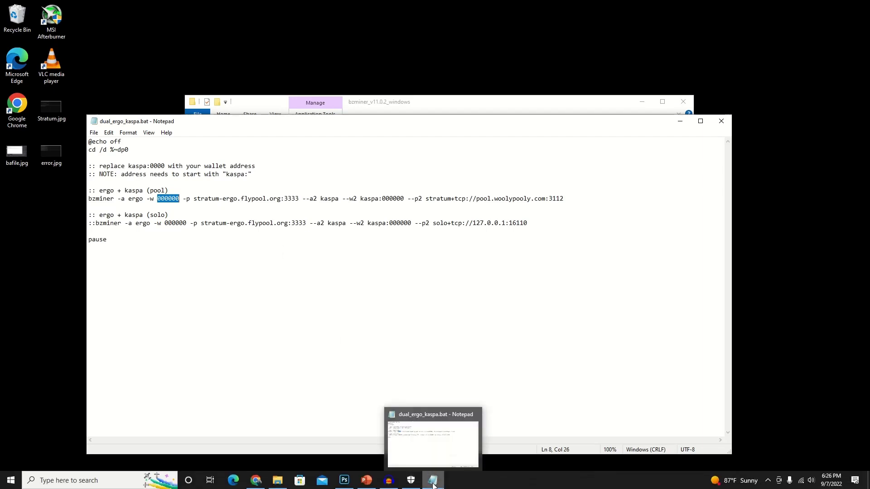
mouse_move(348, 479)
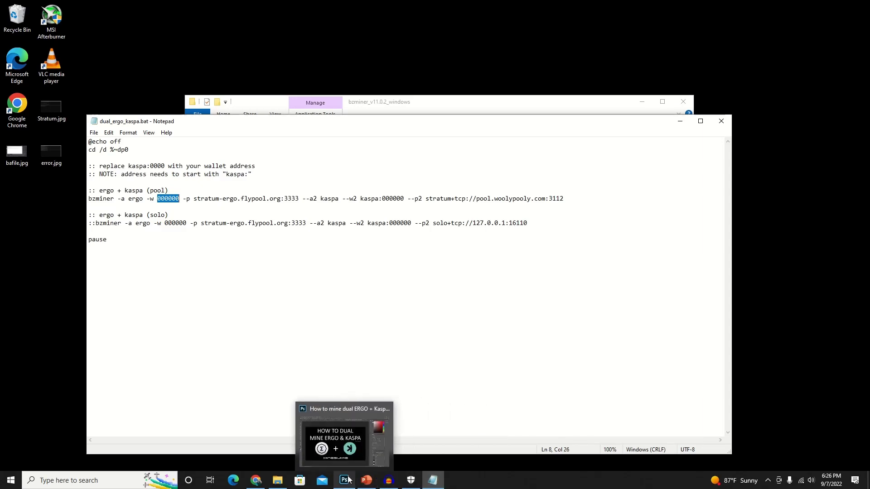
left_click(257, 481)
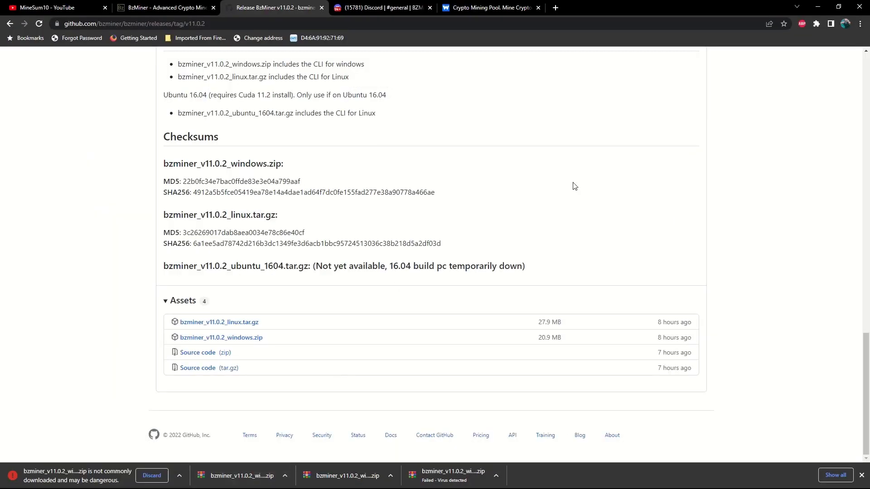
scroll(575, 186, "up", 1)
left_click(501, 9)
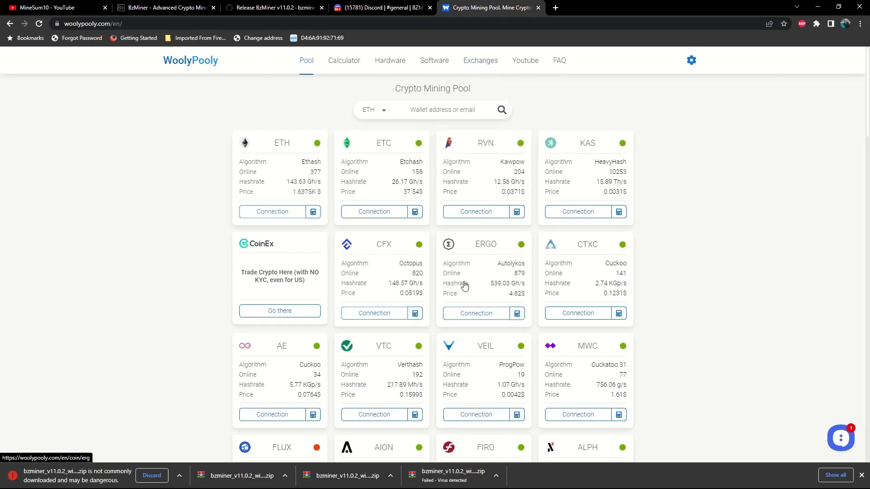
left_click(483, 249)
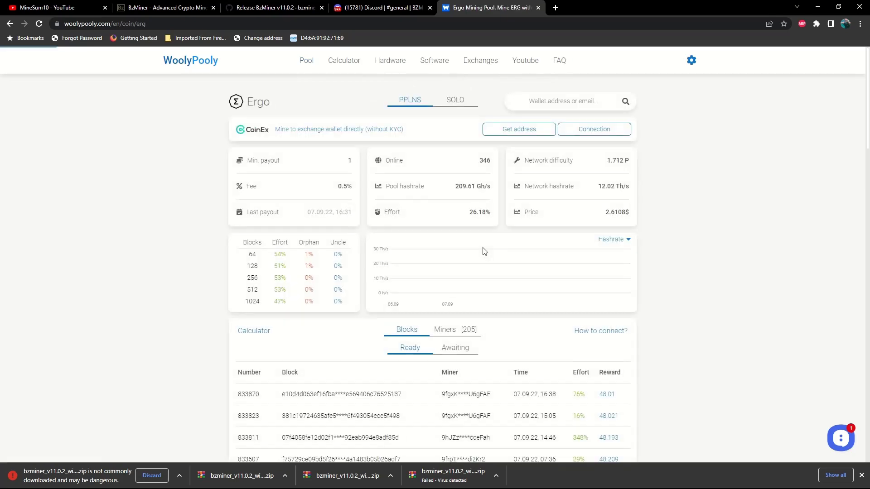
left_click(595, 336)
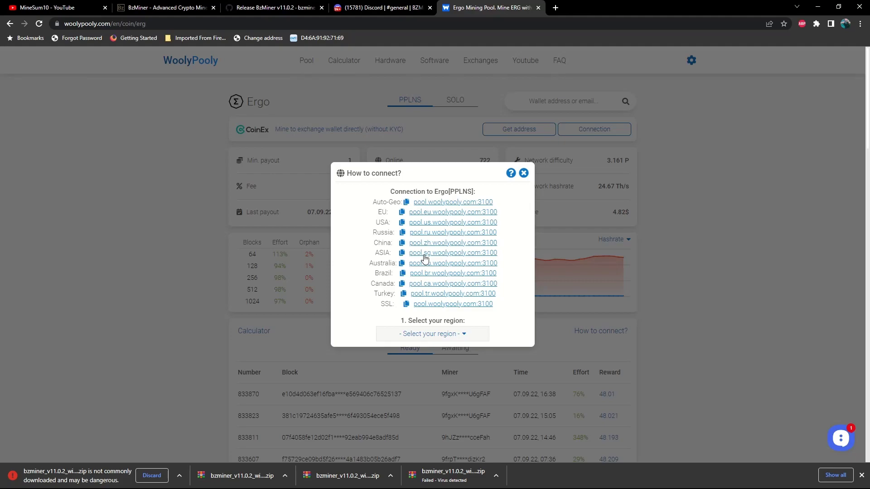
left_click(818, 7)
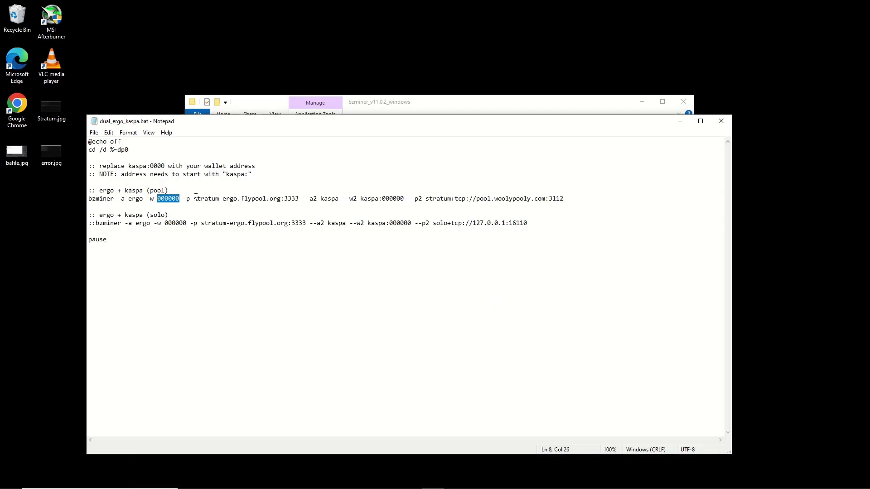
Step: Examine the Ergo pool address and port in the pool command line of dual_ergo_kaspa.bat
left_click_drag(196, 196, 299, 201)
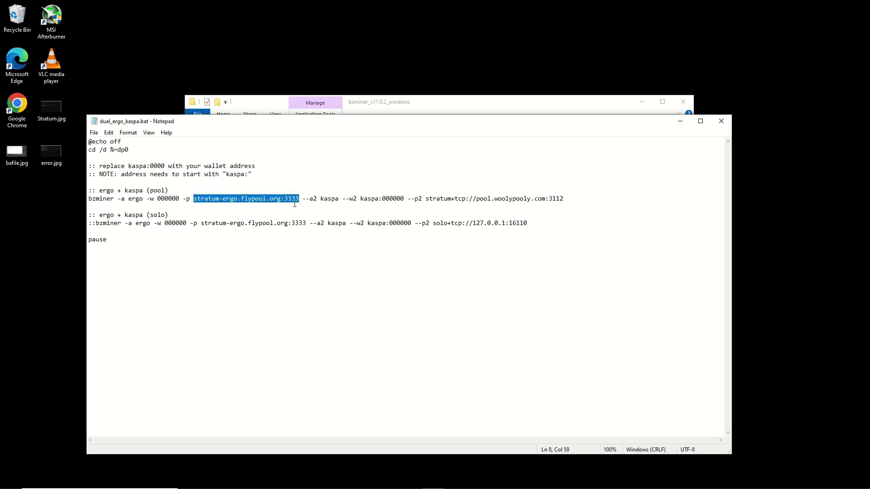
left_click(227, 199)
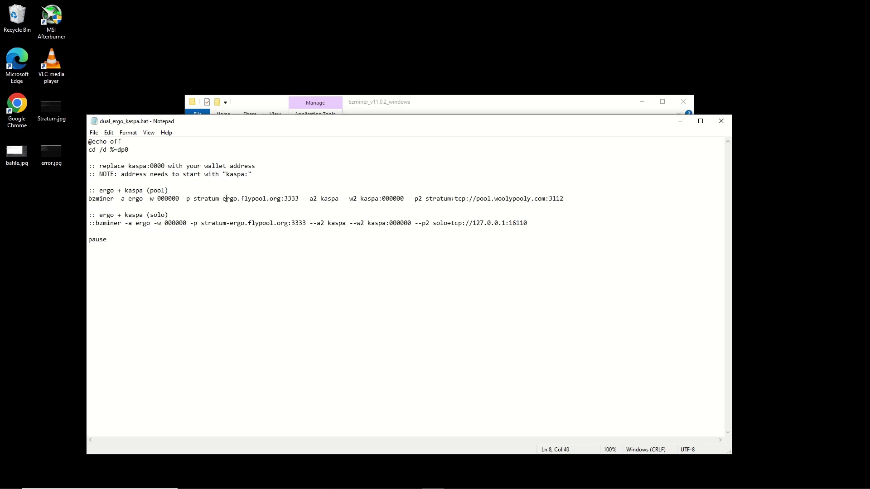
left_click_drag(224, 201, 302, 201)
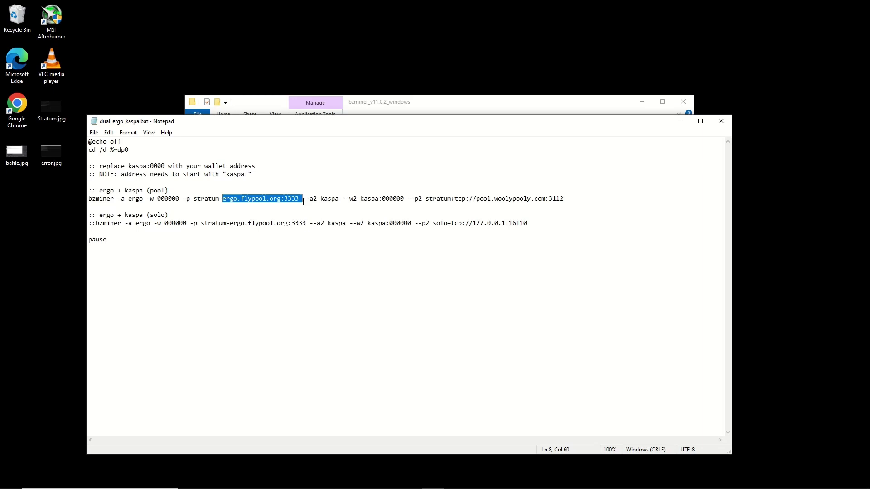
left_click(302, 201)
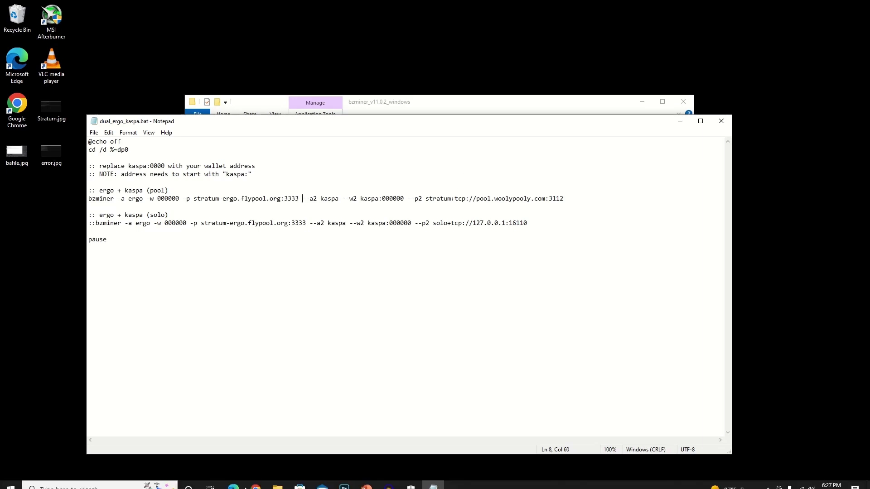
Step: Switch to File Explorer, open COPY_dual_ergo_kaspa.bat for editing and move its window lower to uncover the files behind it
left_click(281, 479)
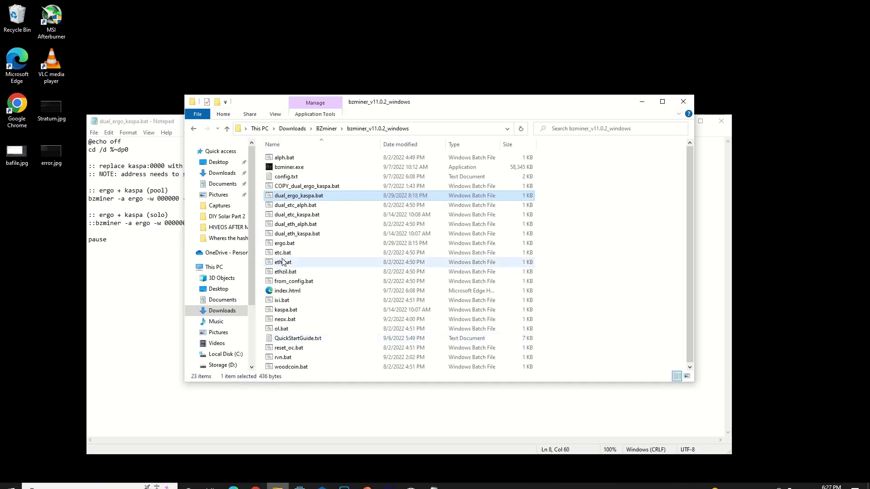
right_click(288, 187)
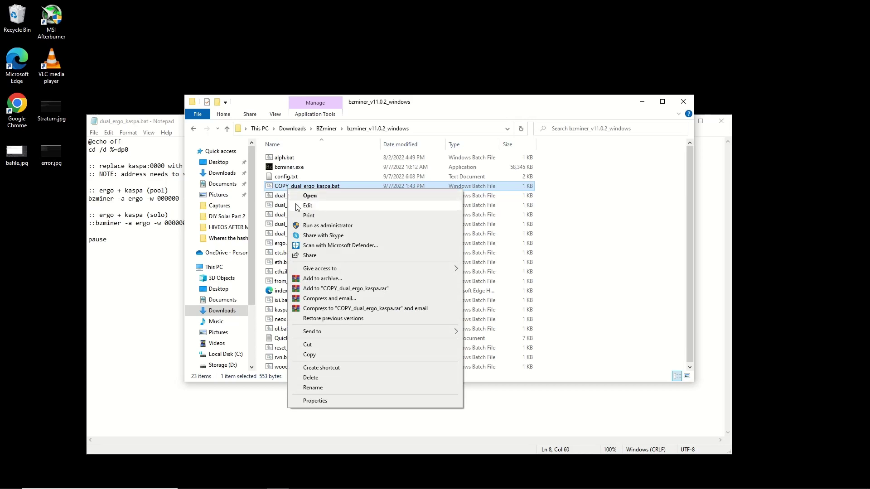
left_click(298, 205)
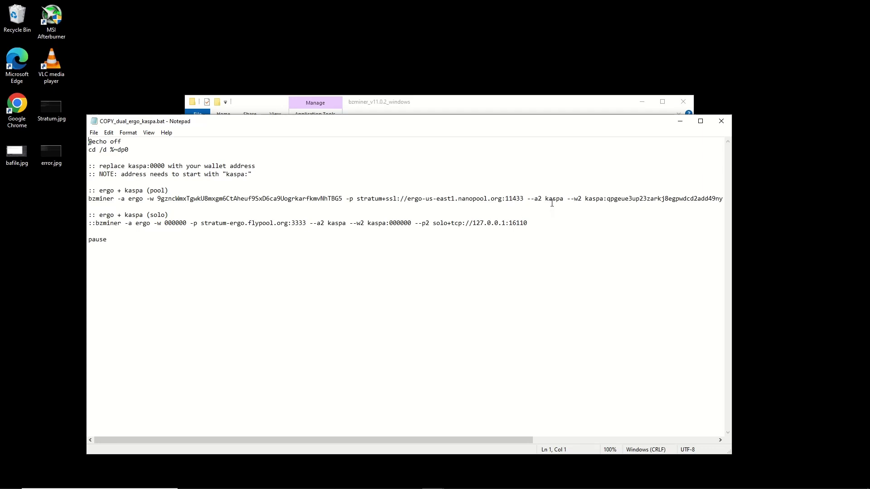
left_click_drag(546, 128, 542, 217)
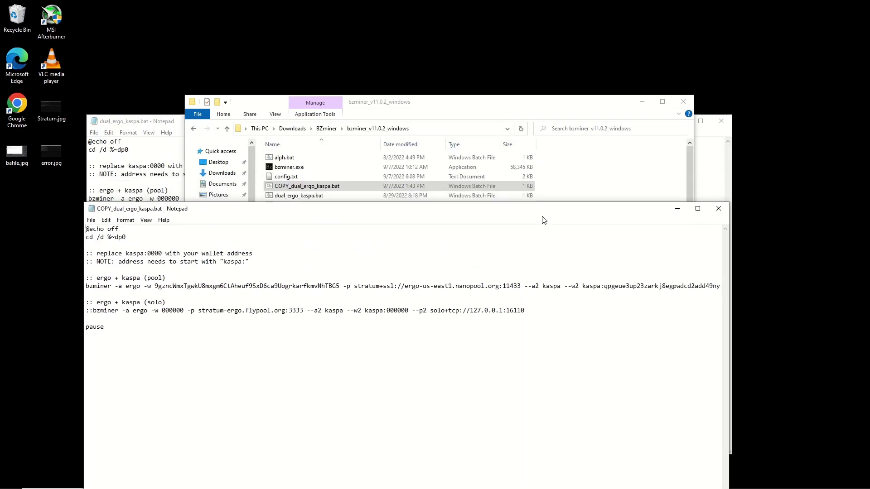
Step: Examine the Kaspa wallet placeholder in the pool command line of dual_ergo_kaspa.bat, and minimize the open Notepad and File Explorer windows
left_click(707, 175)
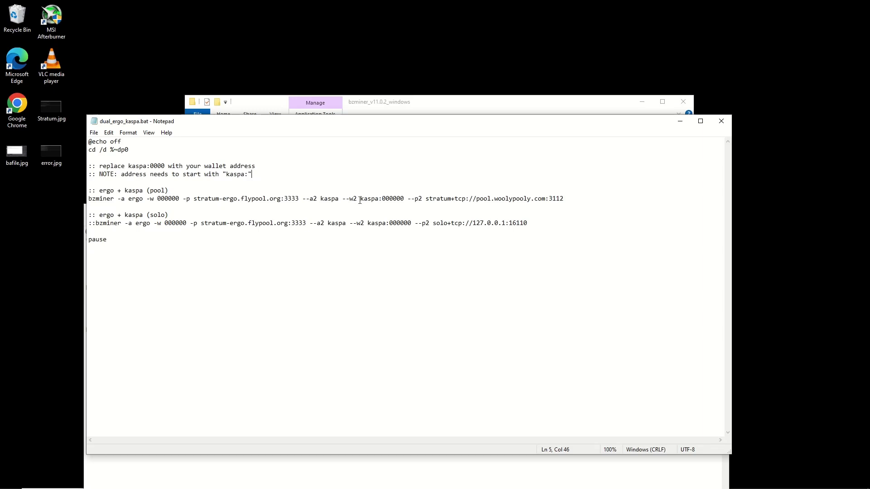
left_click_drag(360, 200, 403, 203)
left_click(361, 200)
left_click(678, 122)
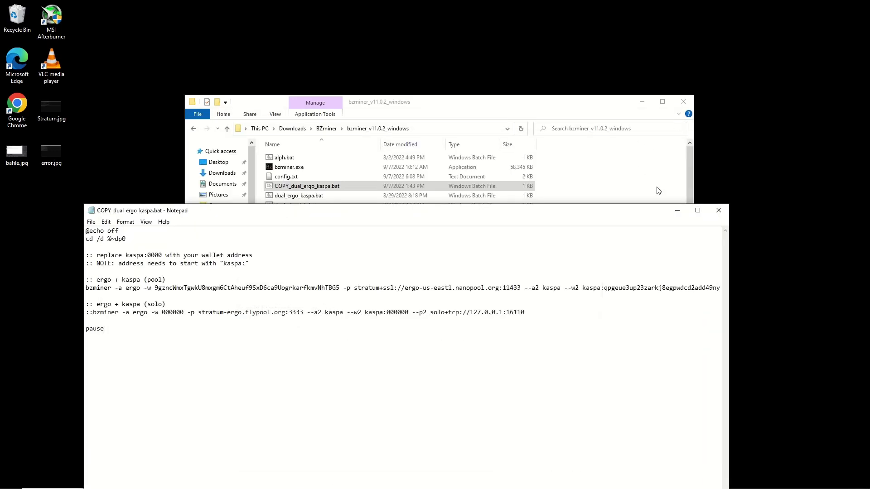
left_click(677, 210)
left_click(644, 101)
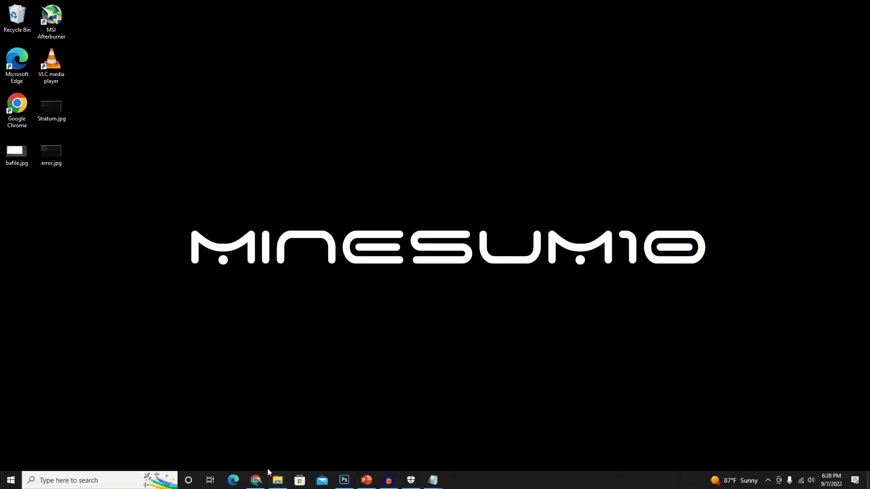
Step: Switch to Chrome and look up the Kaspa PPLNS pool connection addresses on WoolyPooly
left_click(256, 479)
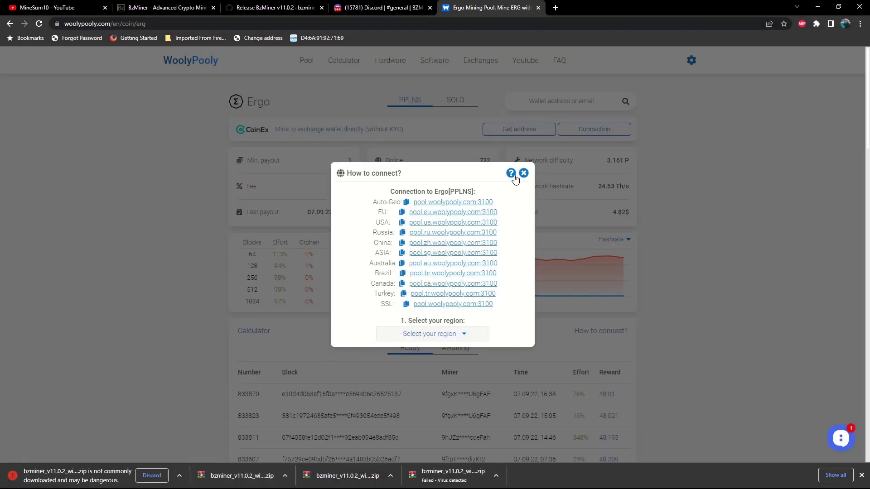
left_click(524, 173)
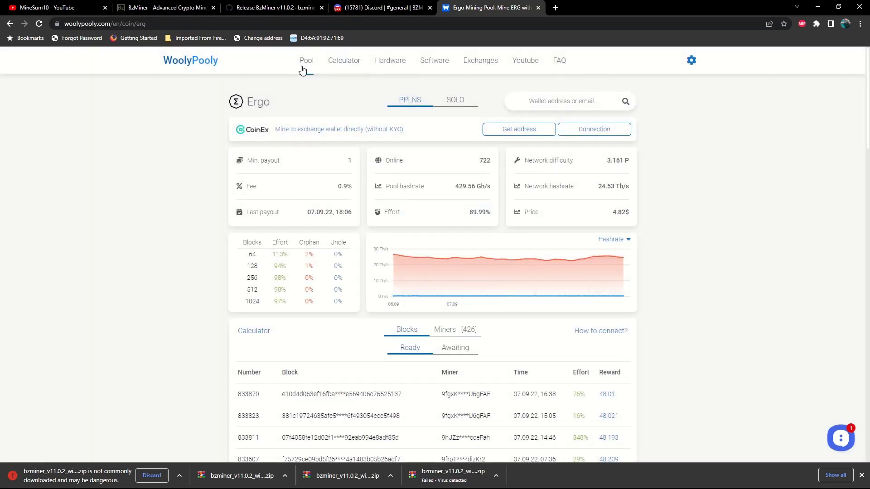
left_click(306, 64)
left_click(568, 151)
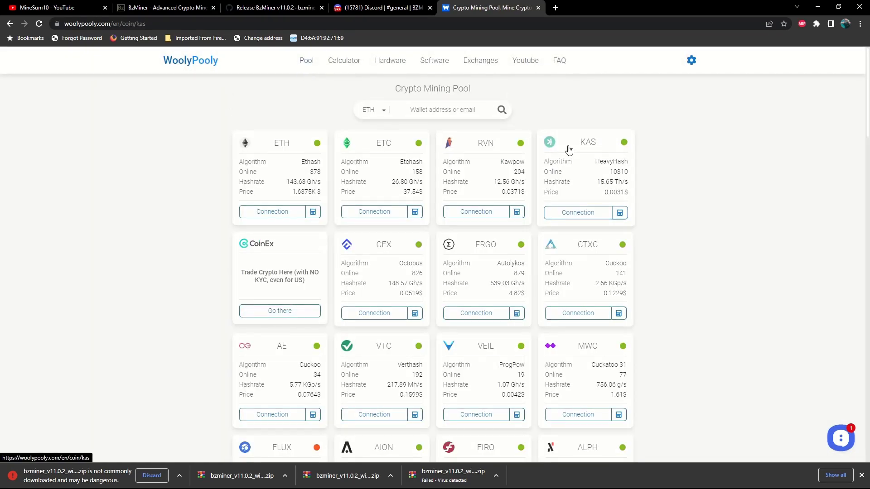
left_click(597, 332)
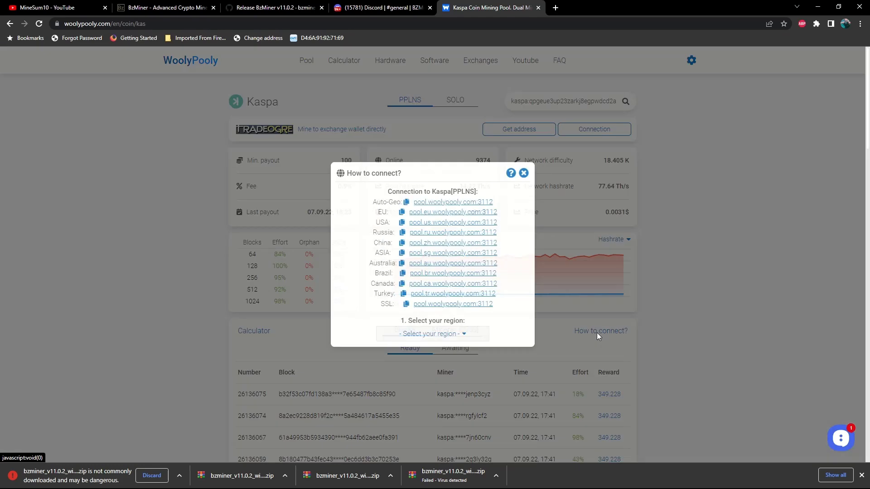
left_click(818, 7)
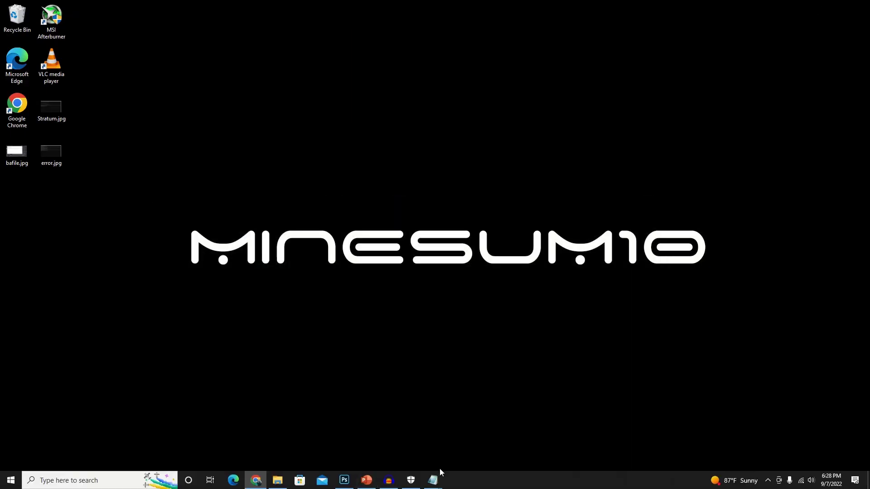
Step: Switch to COPY_dual_ergo_kaspa.bat in Notepad, try the Save As options with the file type All Files (*.*), and cancel without saving
left_click(452, 458)
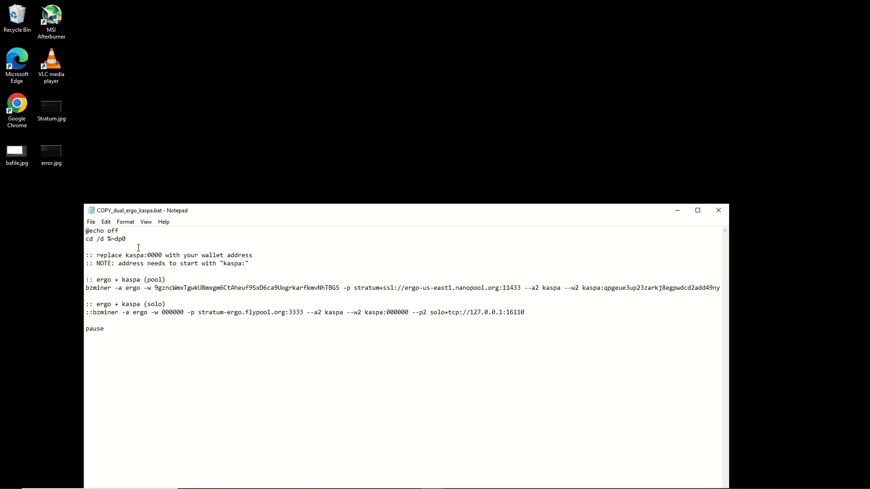
left_click(91, 222)
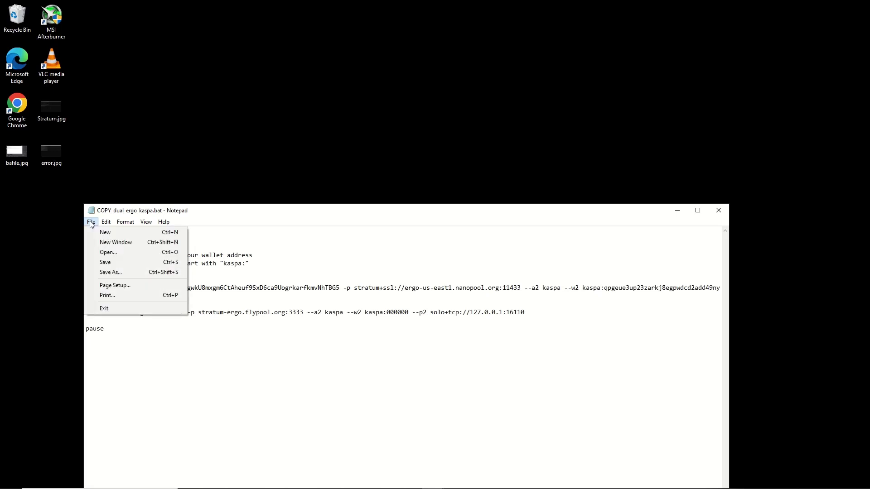
left_click(121, 272)
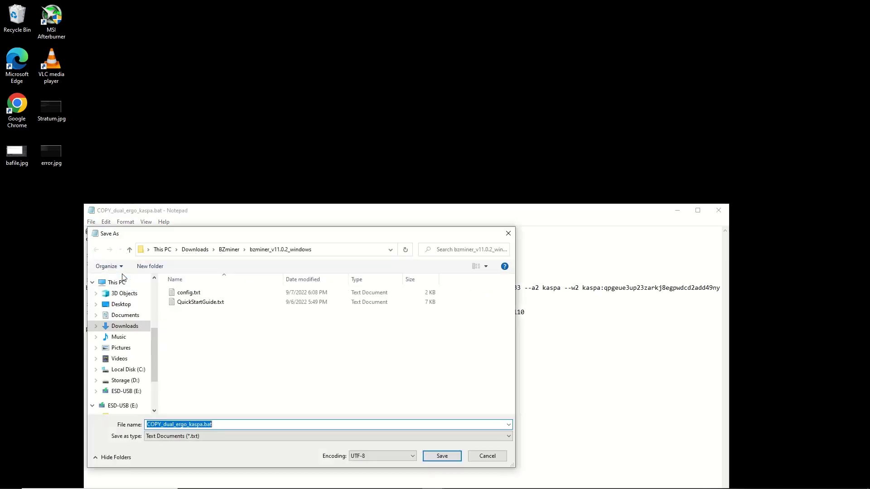
left_click(163, 425)
double_click(162, 425)
left_click_drag(146, 425, 157, 423)
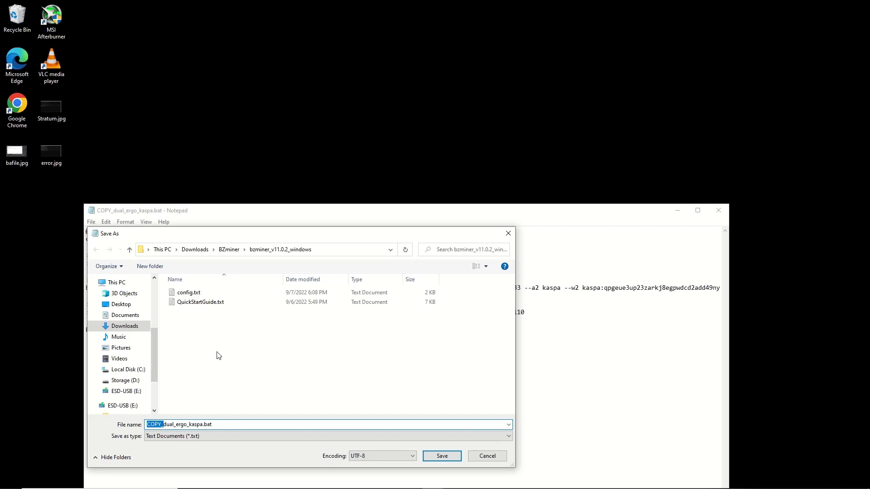
left_click(156, 441)
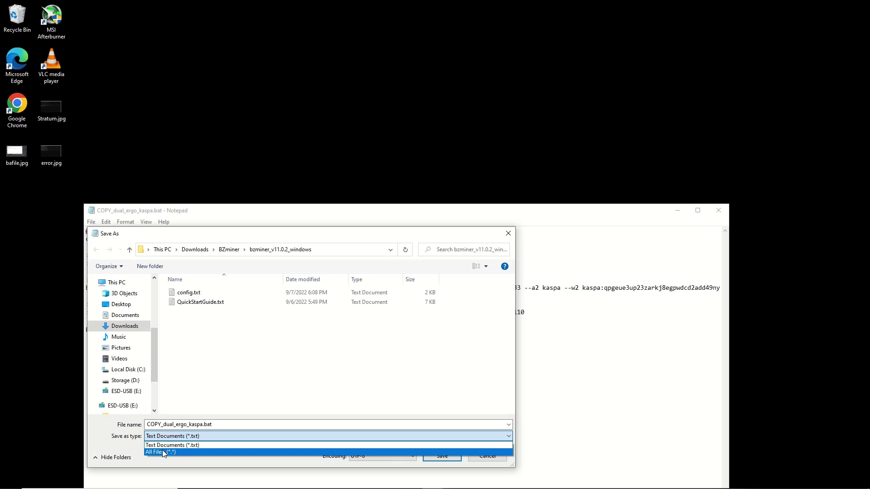
left_click(162, 451)
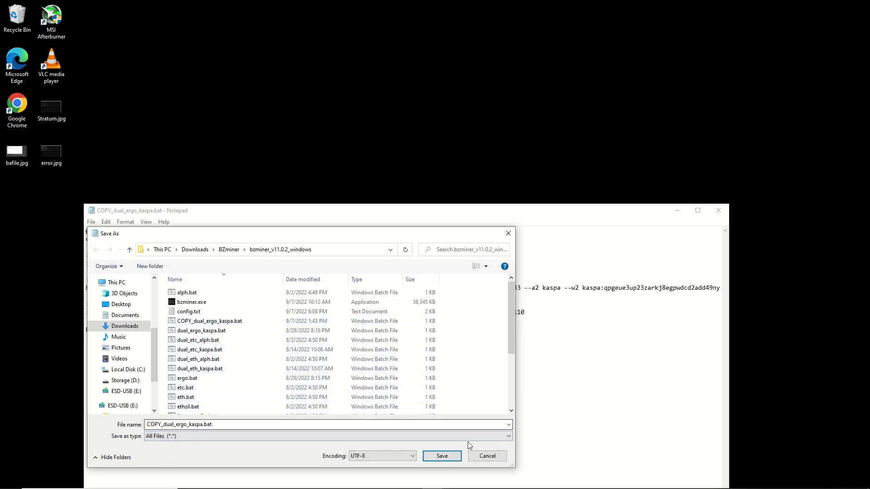
left_click(487, 456)
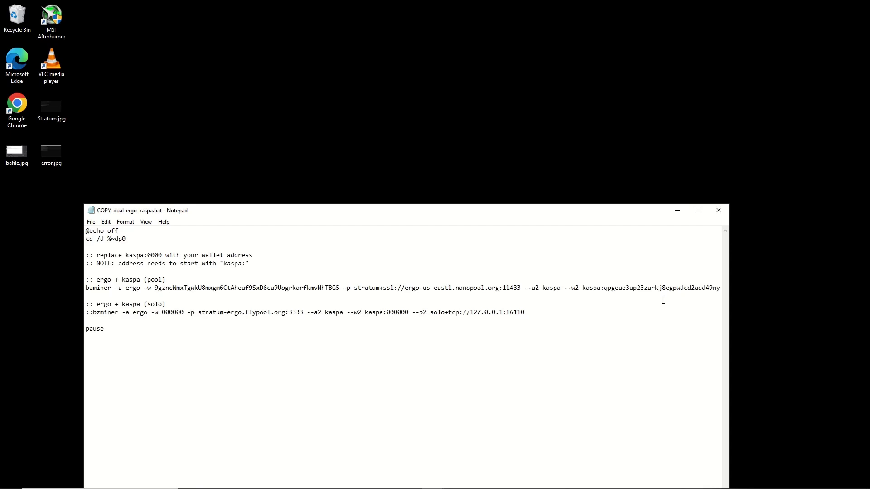
Step: Switch to File Explorer and run COPY_dual_ergo_kaspa.bat as administrator
left_click(678, 210)
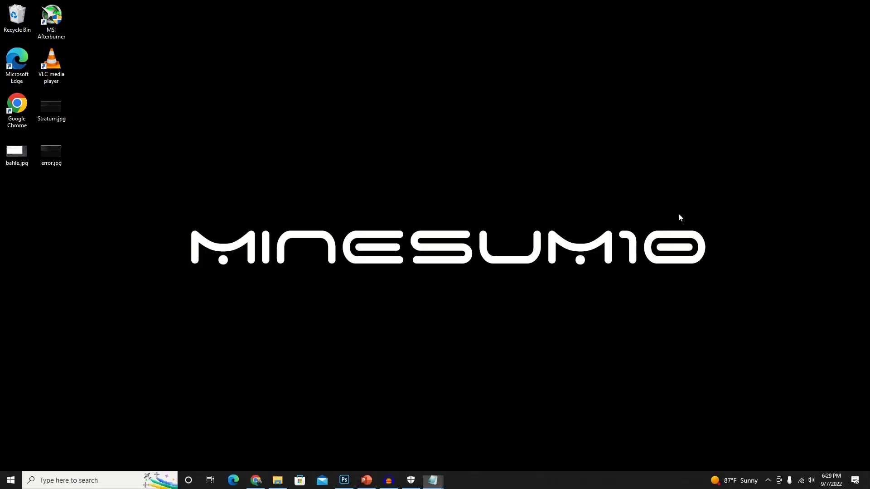
left_click(278, 481)
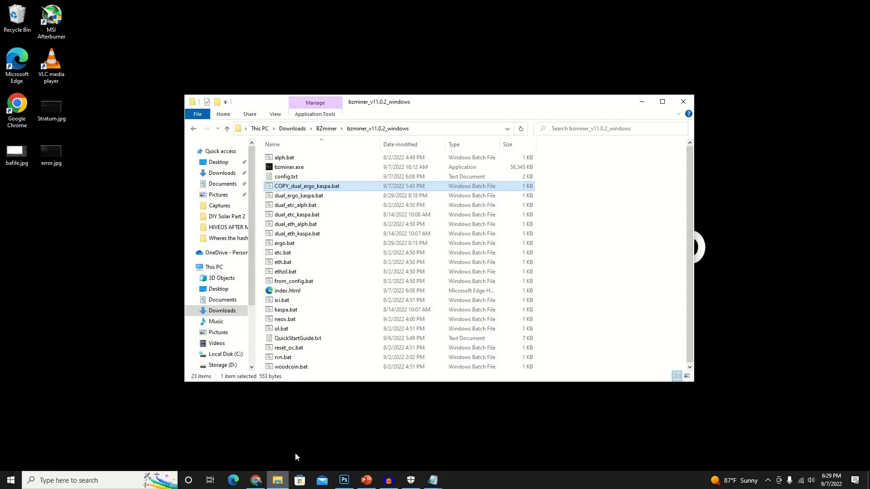
right_click(284, 187)
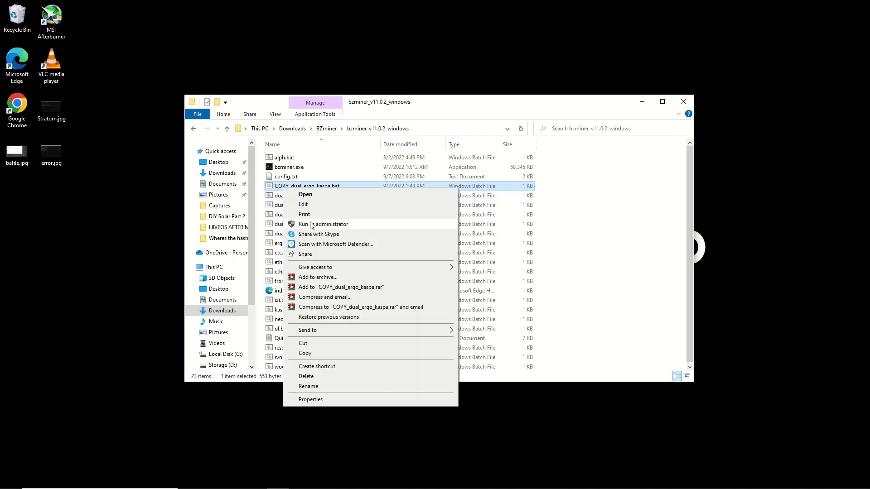